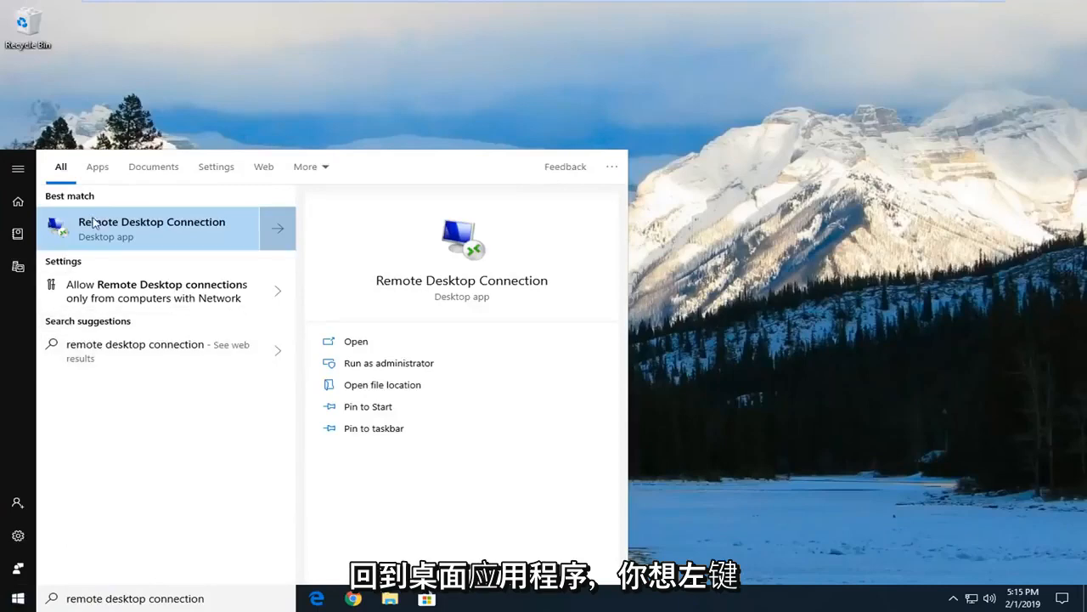
# Step: Open Remote Desktop Connection with its full options and make sure "Reconnect if the connection is dropped" is enabled under Experience
pyautogui.click(98, 225)
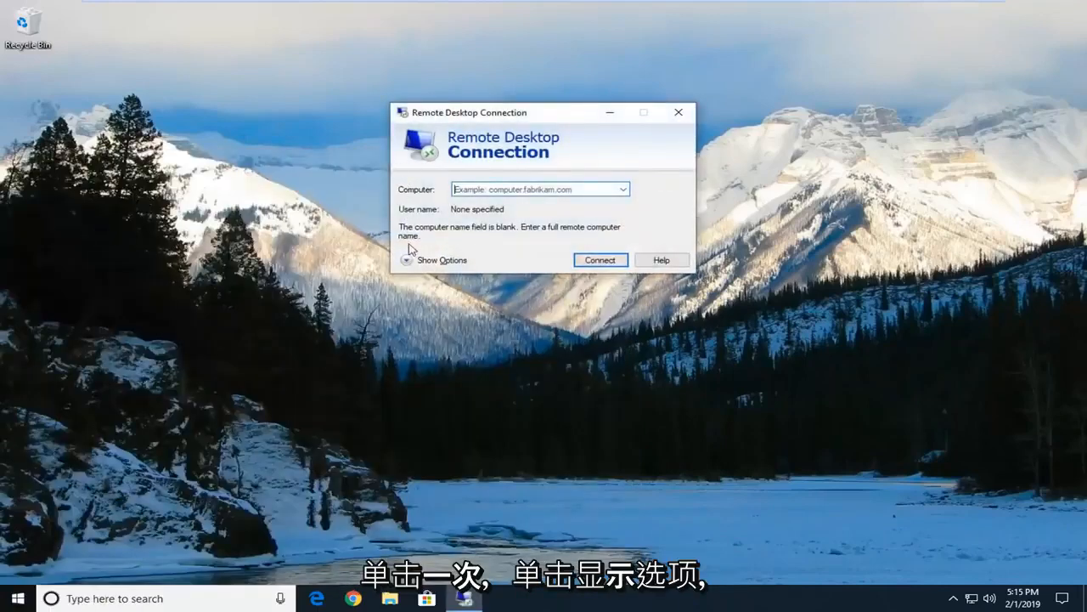
pyautogui.click(429, 267)
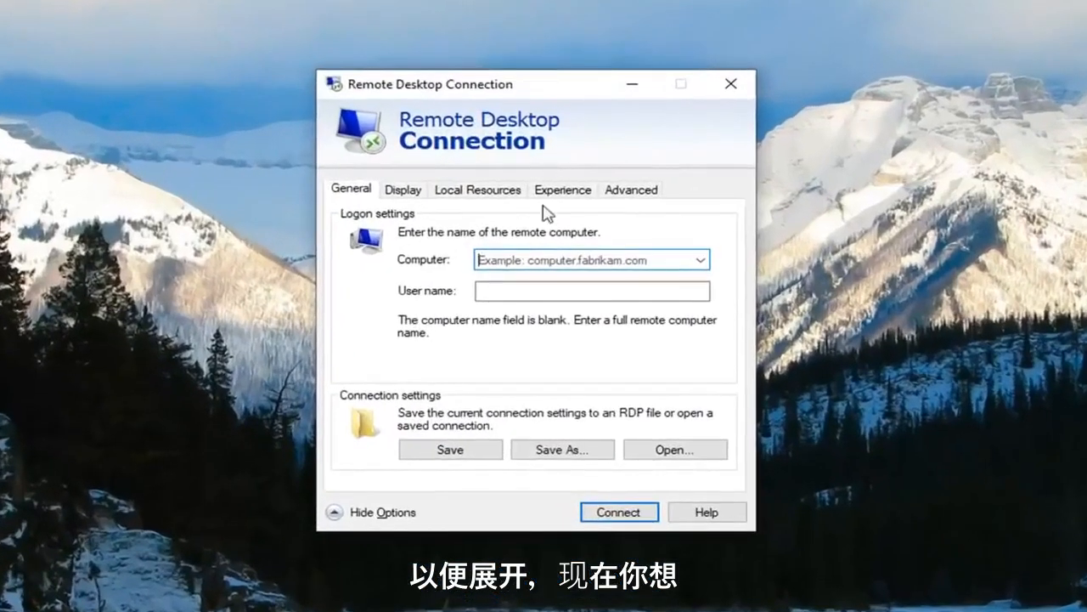
pyautogui.click(552, 188)
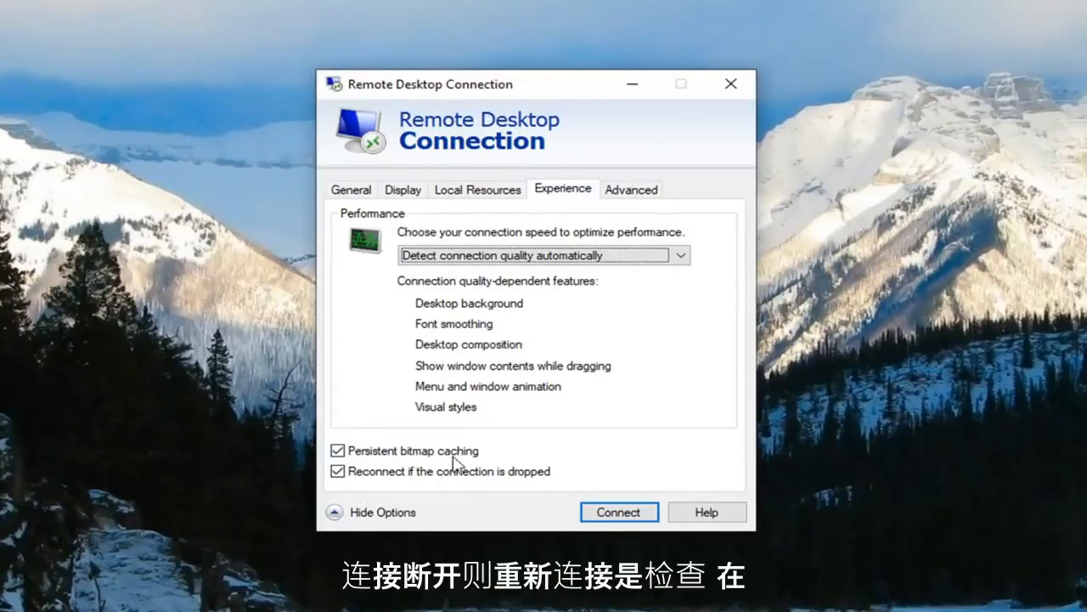
pyautogui.click(420, 474)
pyautogui.click(348, 477)
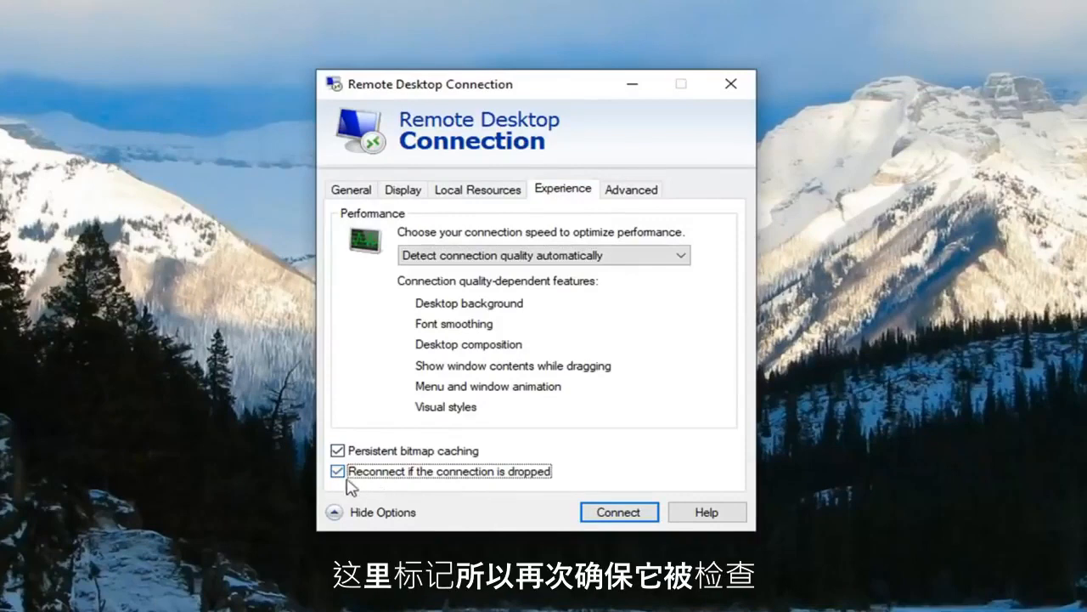
# Step: Review the General logon settings and the Experience settings, and close Remote Desktop Connection
pyautogui.click(610, 513)
pyautogui.click(747, 363)
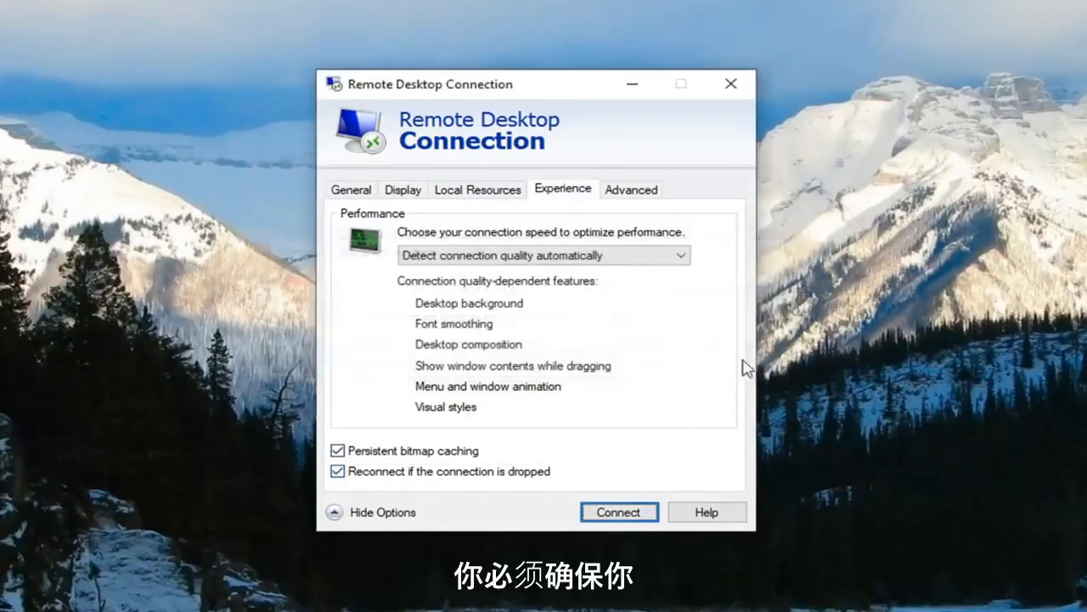
pyautogui.click(351, 194)
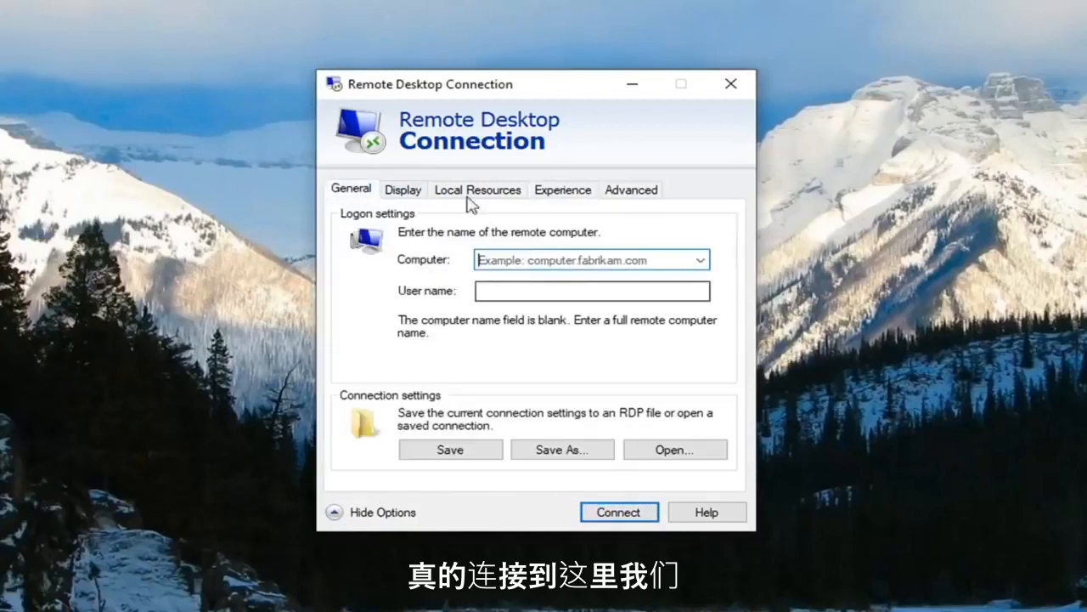
pyautogui.click(557, 192)
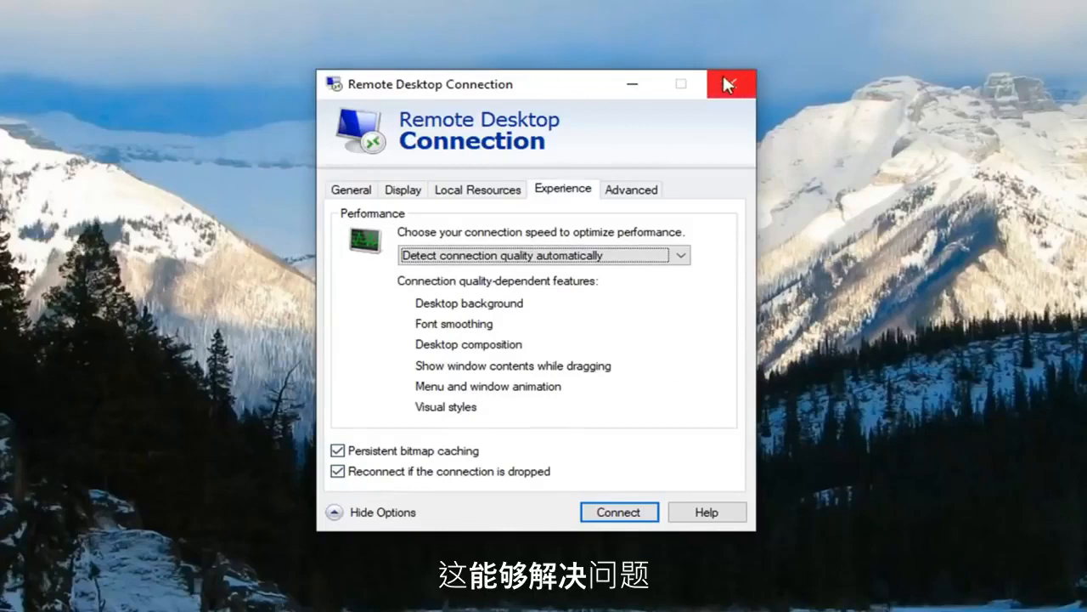
pyautogui.click(728, 84)
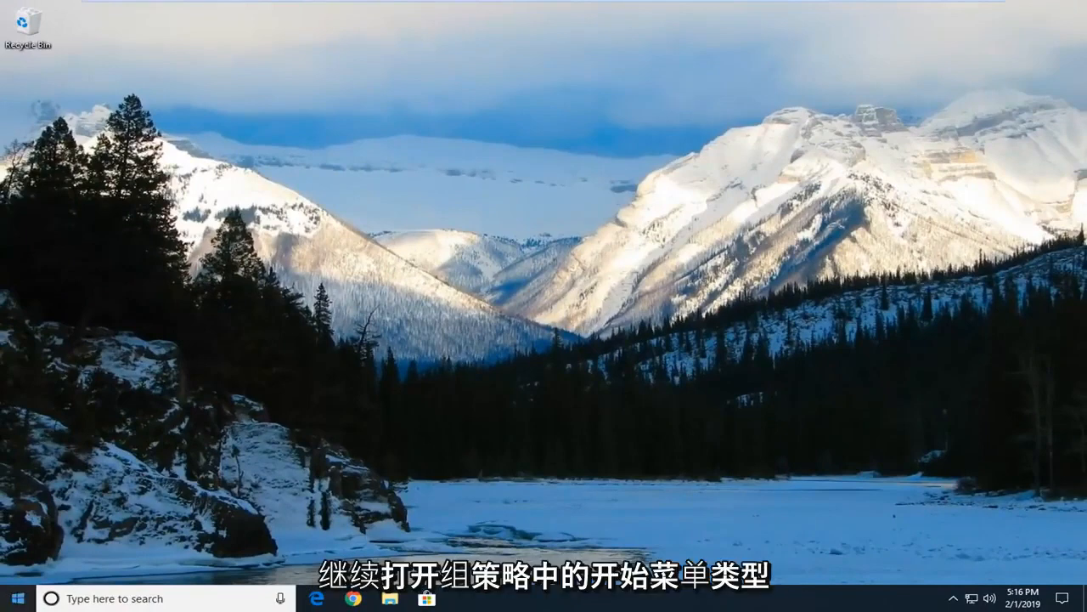
# Step: Find and open the Local Group Policy Editor, and enlarge its window and console tree pane
pyautogui.click(10, 601)
pyautogui.write('group policy')
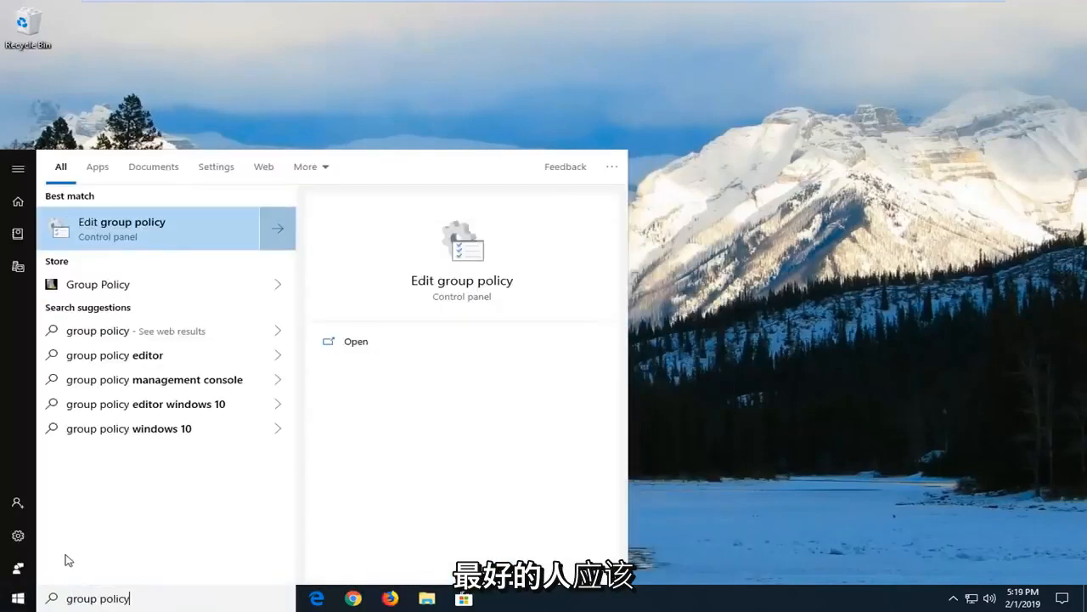
pyautogui.click(109, 229)
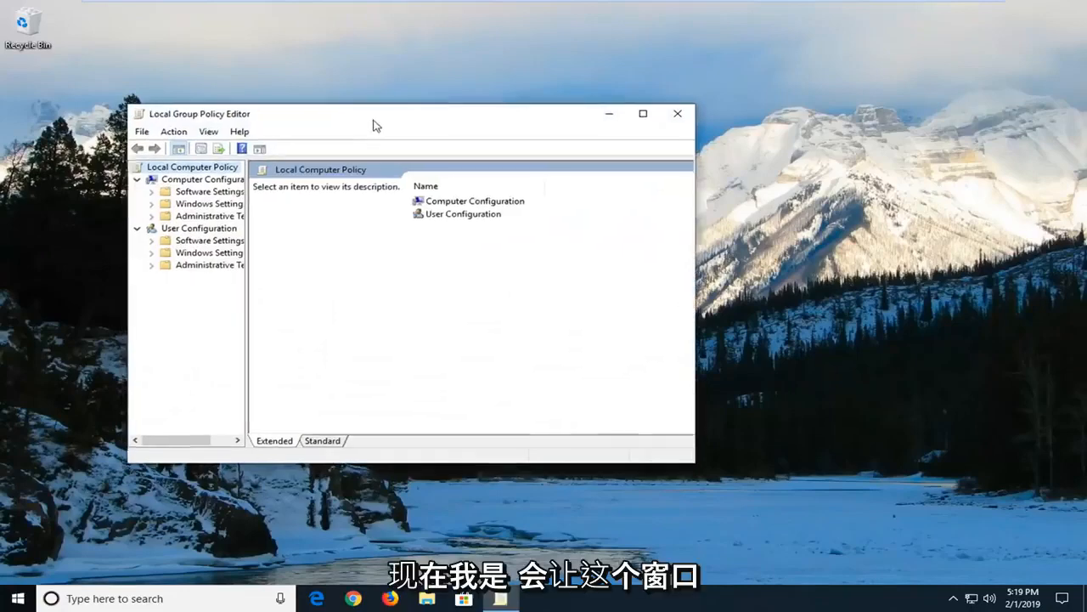
pyautogui.moveTo(376, 127); pyautogui.dragTo(474, 76)
pyautogui.moveTo(788, 415); pyautogui.dragTo(931, 475)
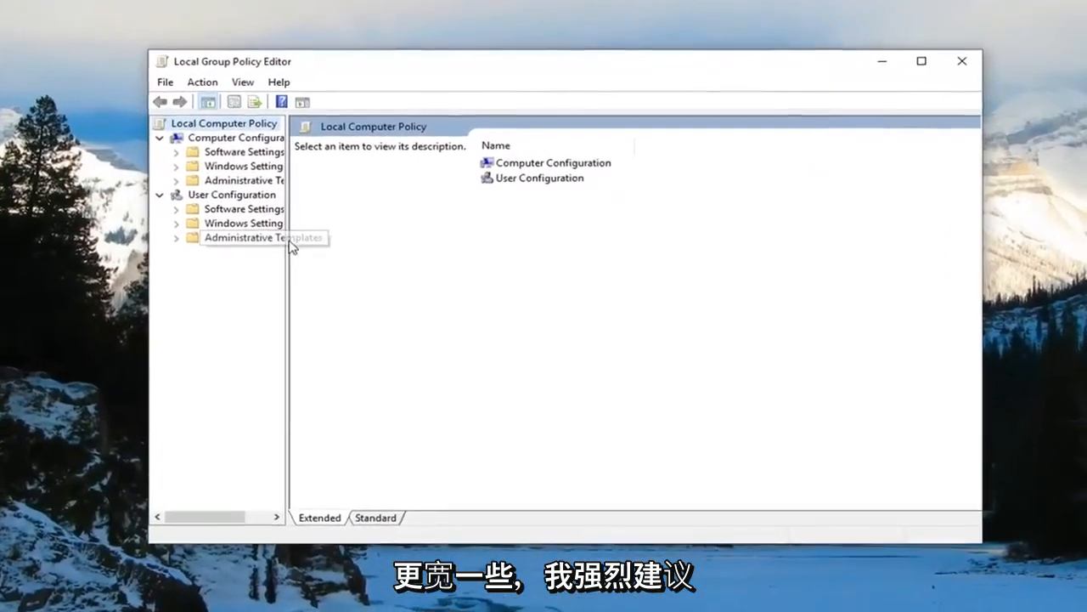
pyautogui.moveTo(287, 259); pyautogui.dragTo(447, 263)
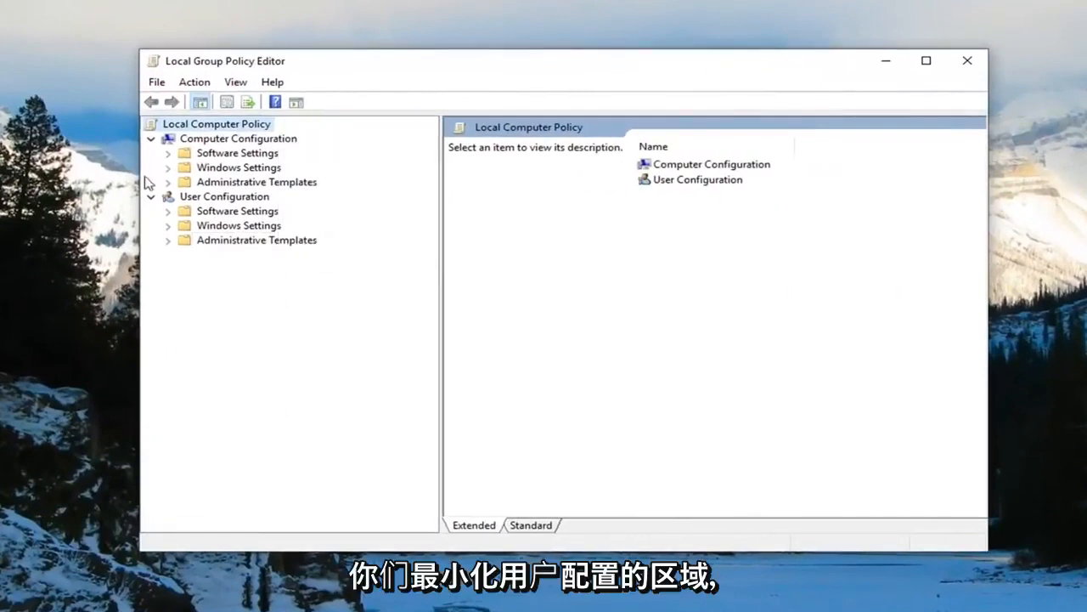
# Step: Collapse the User Configuration branch in the Local Computer Policy tree
pyautogui.click(210, 197)
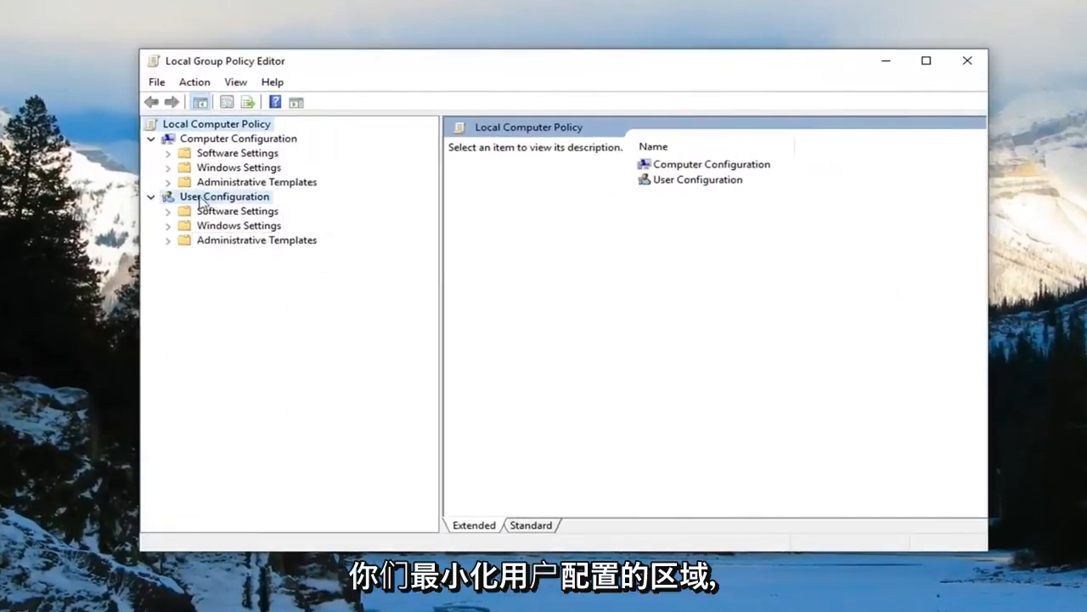
pyautogui.click(152, 198)
pyautogui.click(152, 199)
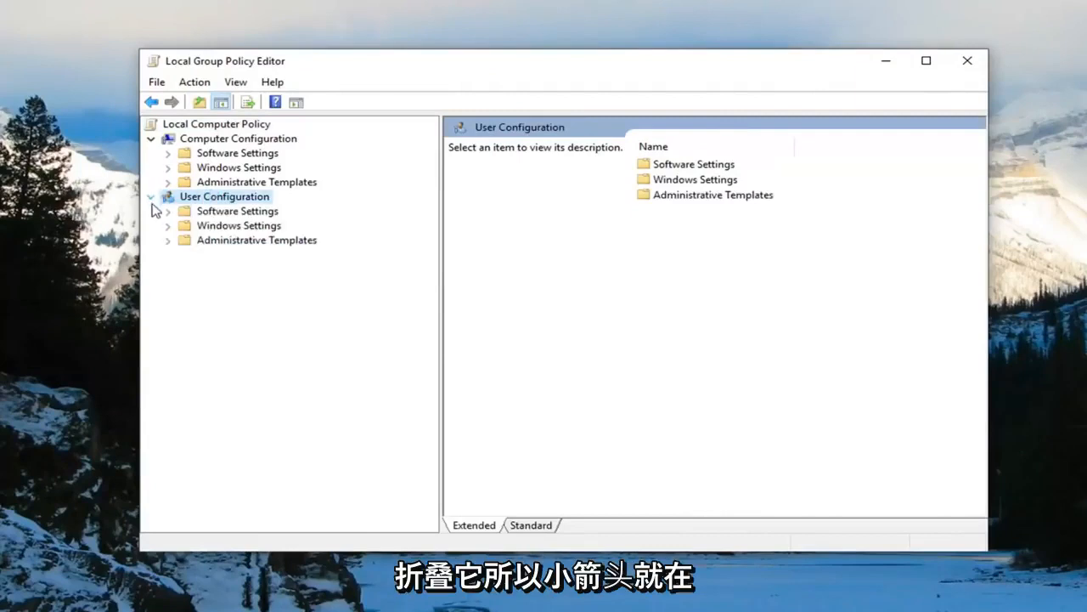
pyautogui.click(151, 198)
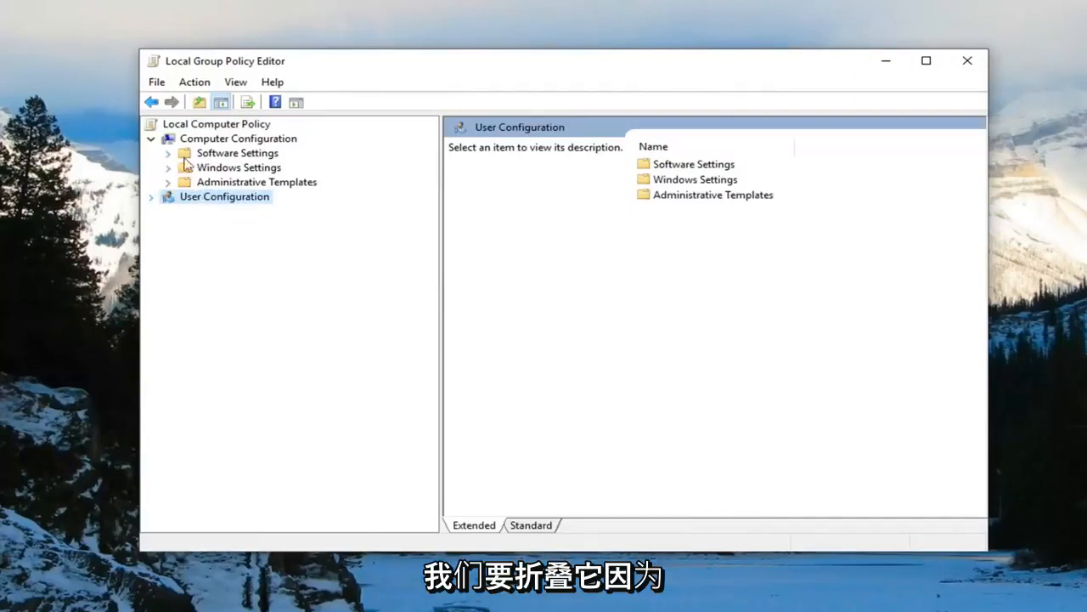
pyautogui.click(151, 197)
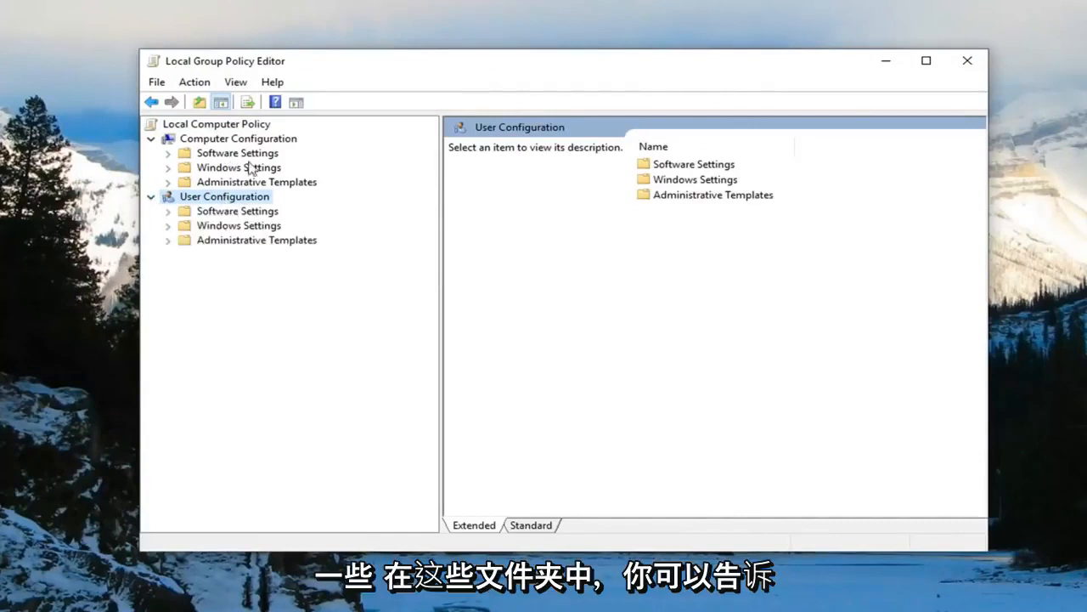
pyautogui.click(150, 198)
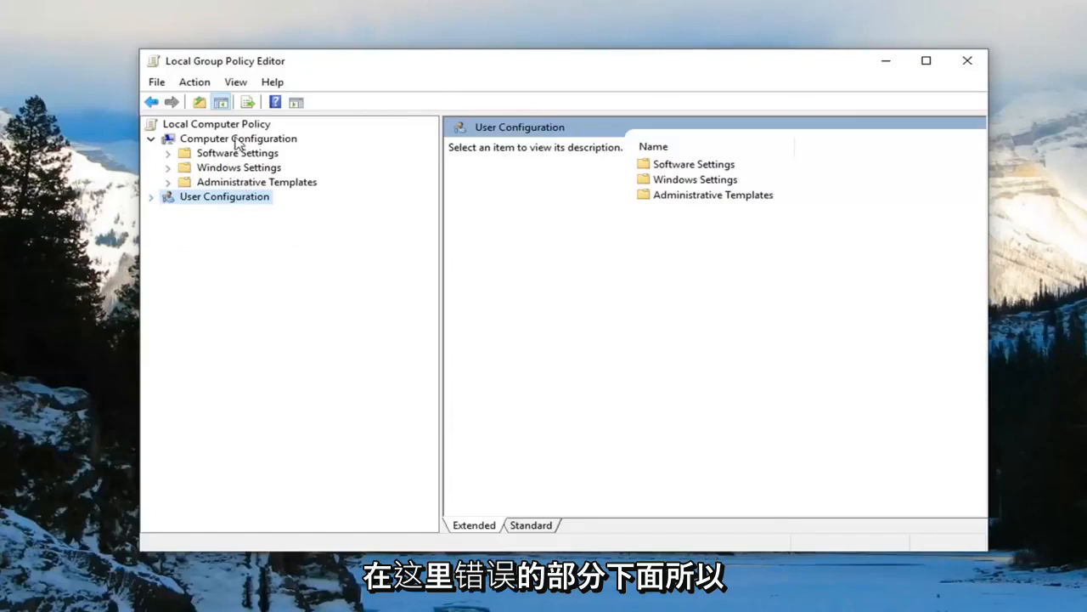
# Step: Expand Administrative Templates under Computer Configuration, including its Windows Components folder
pyautogui.click(232, 141)
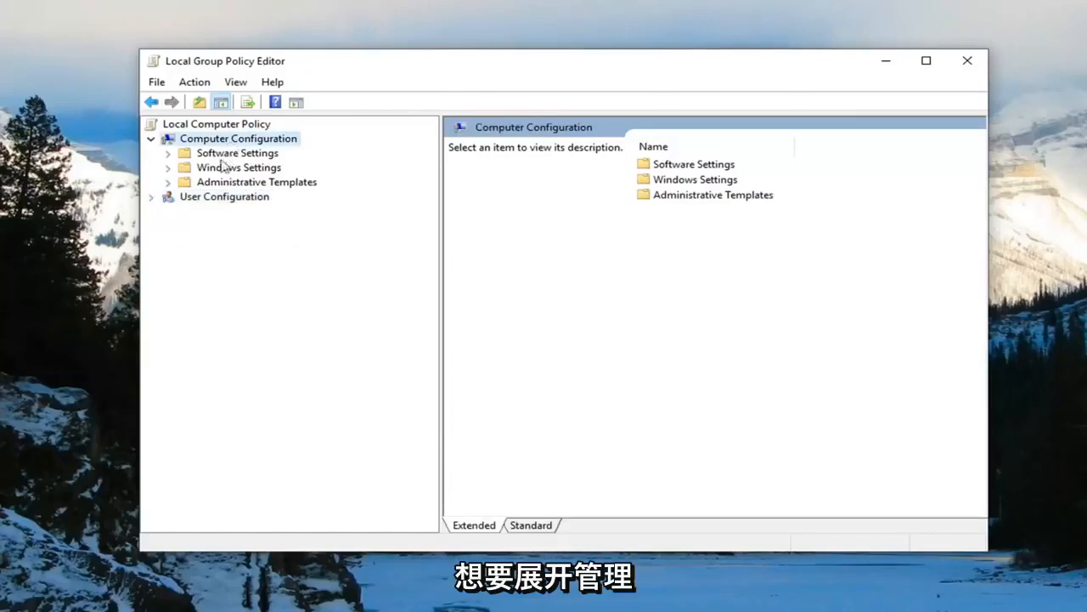
pyautogui.click(208, 185)
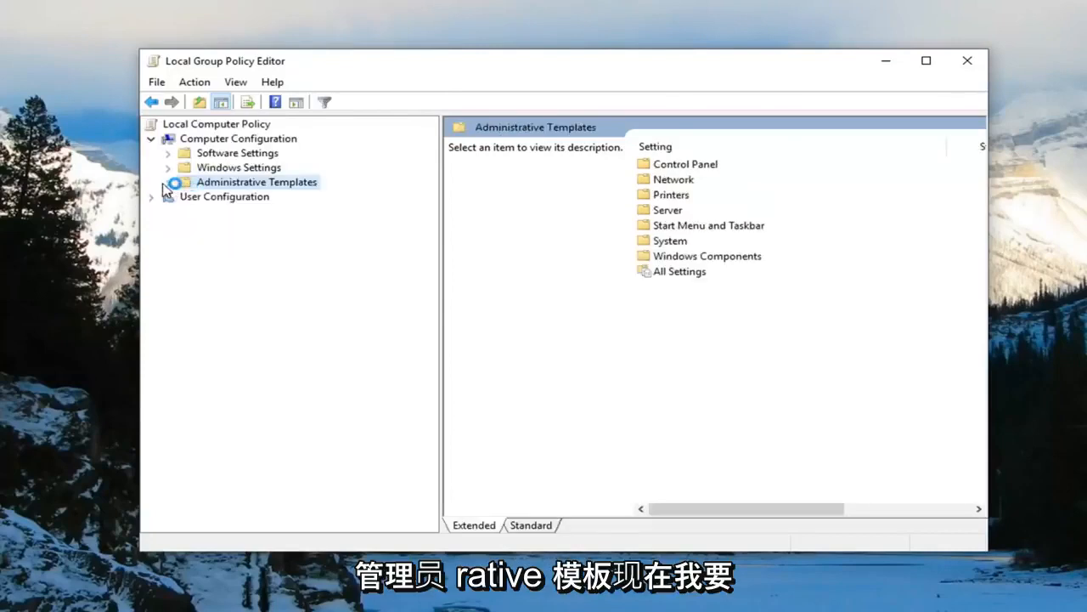
pyautogui.click(170, 187)
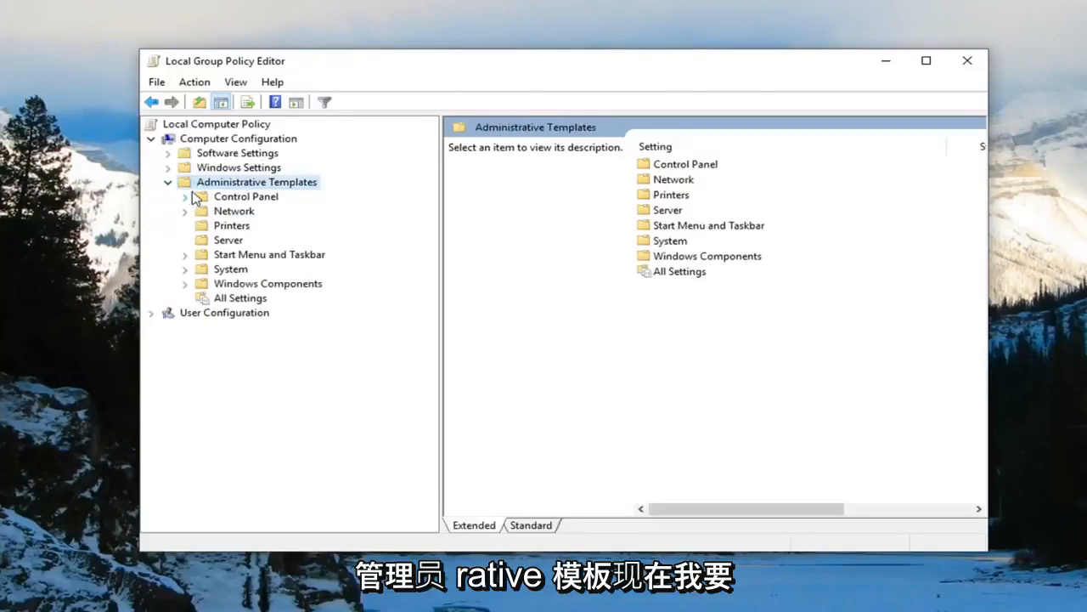
pyautogui.click(186, 284)
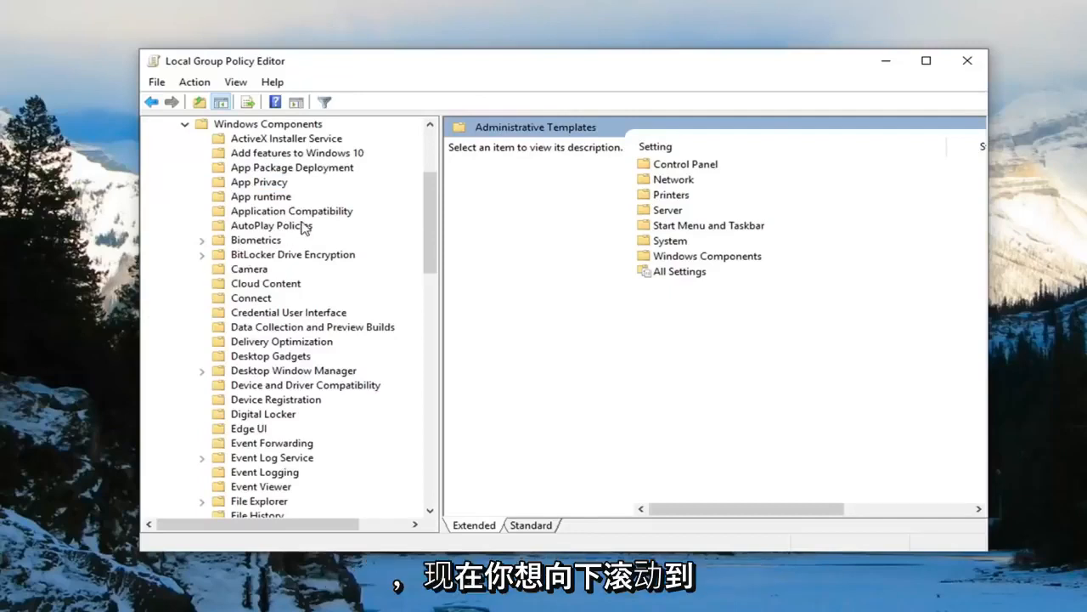
# Step: Expand Remote Desktop Services and its Remote Desktop Session Host folder within Windows Components, and show the Security policies
pyautogui.scroll(-8, 316, 336)
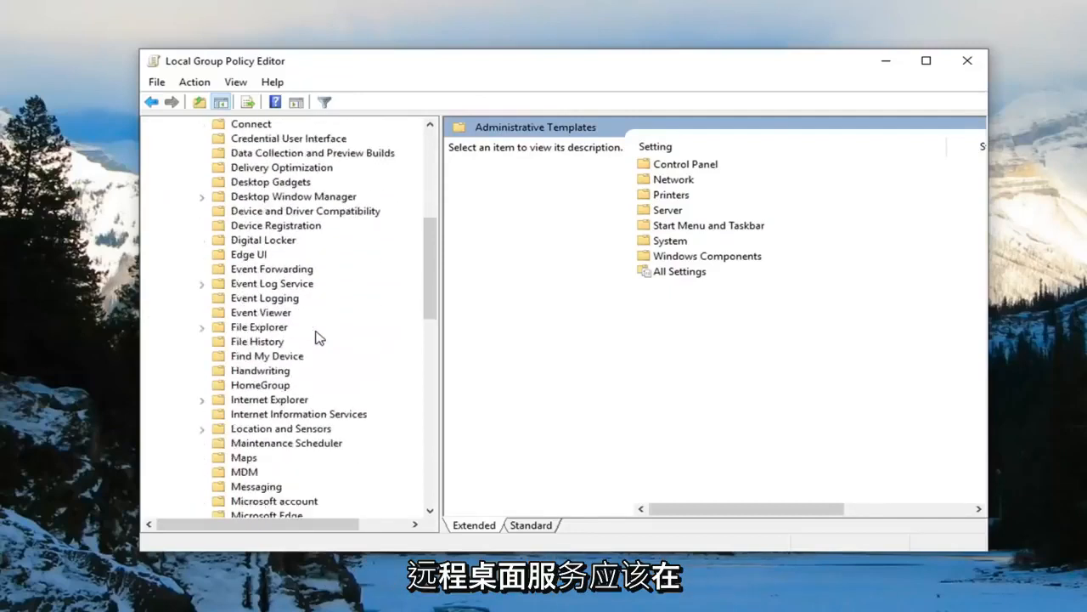
pyautogui.scroll(-4, 316, 336)
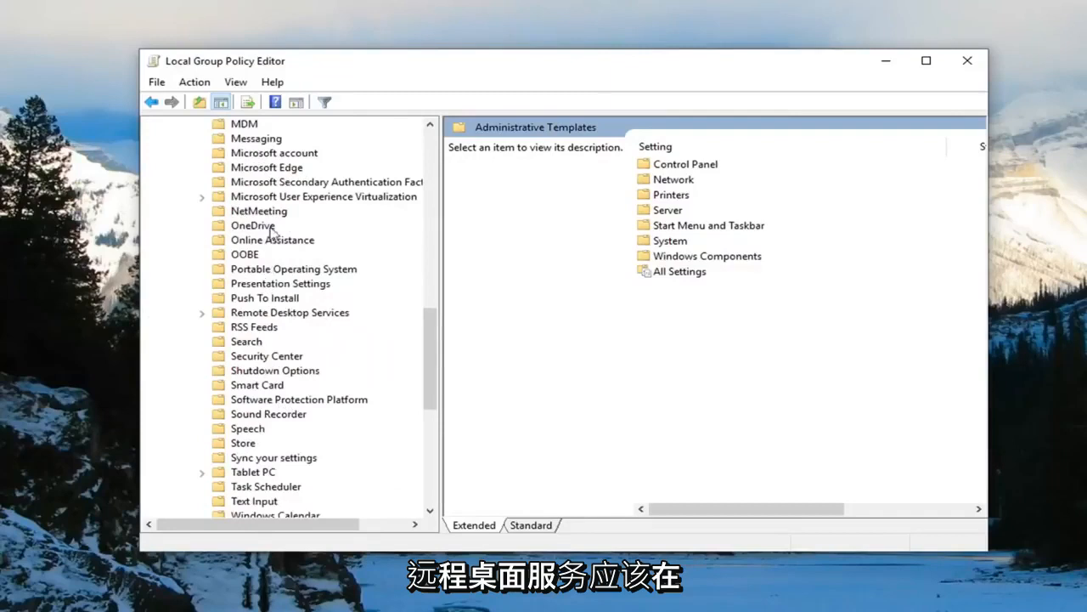
pyautogui.click(268, 315)
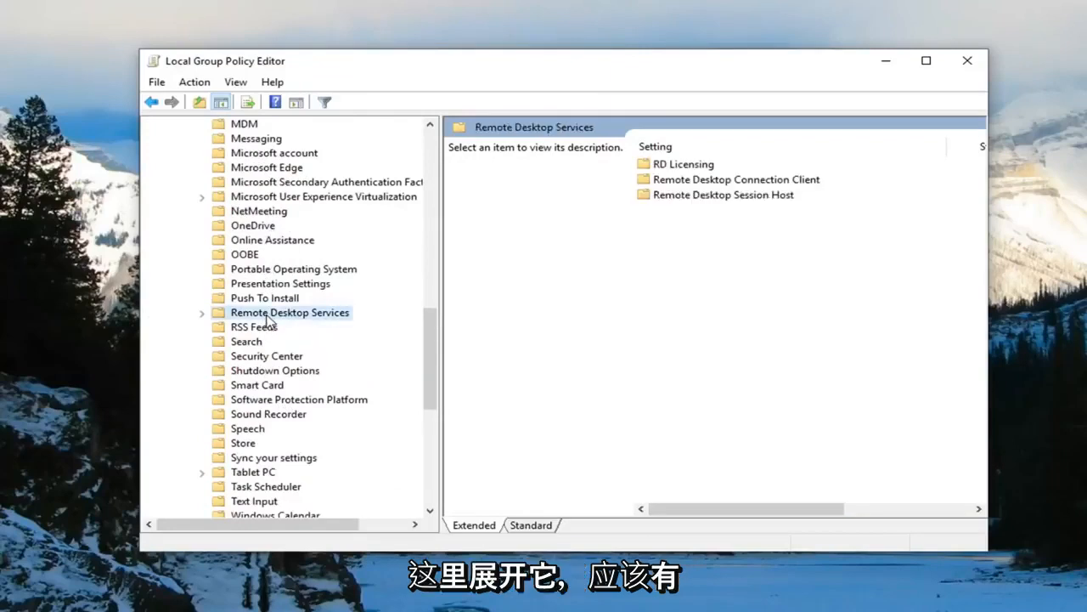
pyautogui.click(202, 314)
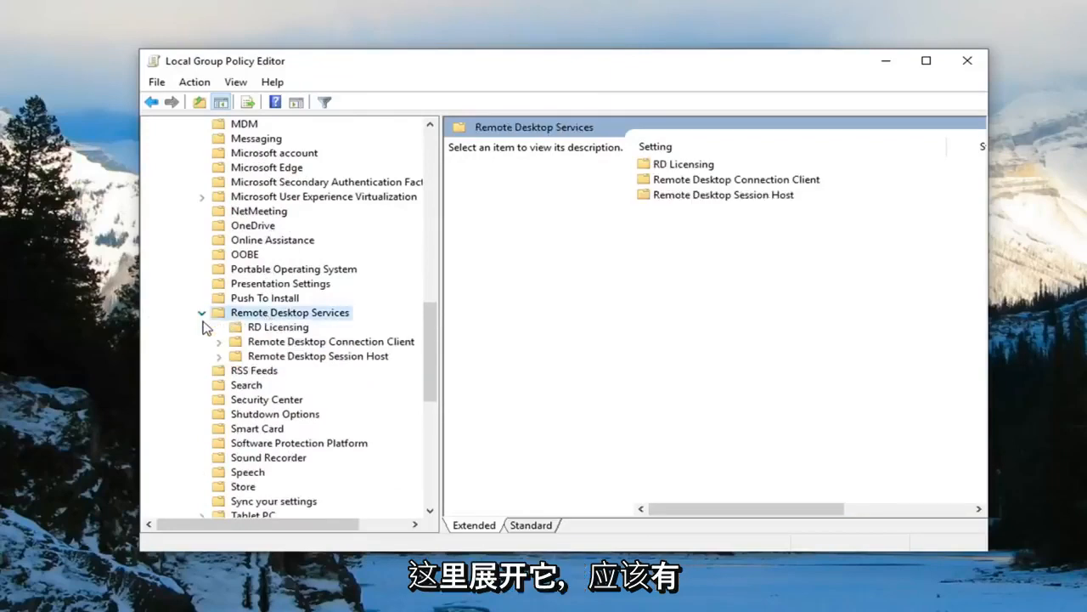
pyautogui.click(277, 356)
pyautogui.click(218, 357)
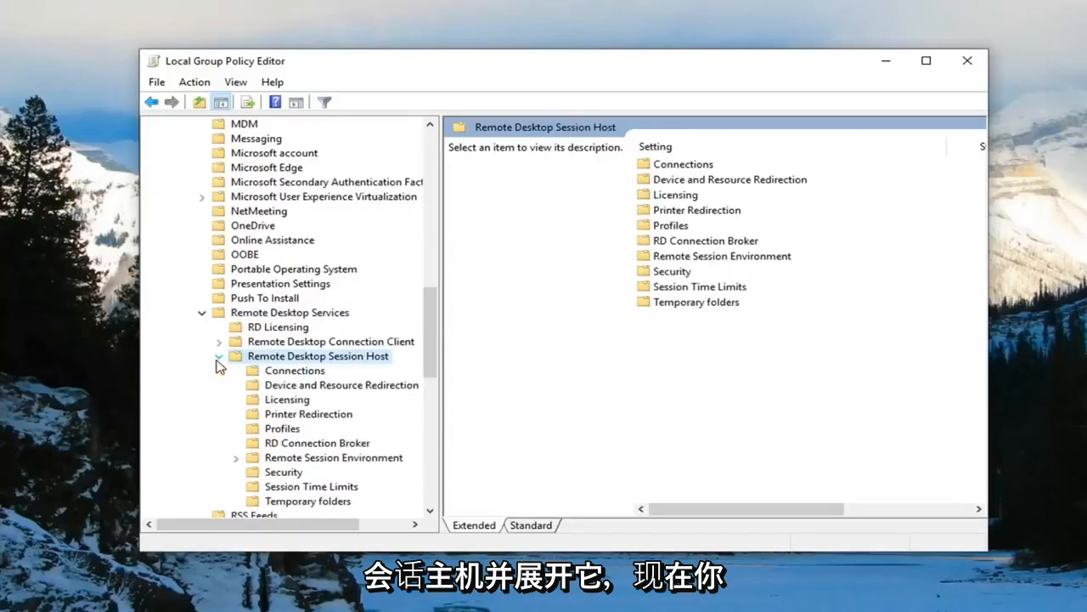
pyautogui.click(263, 475)
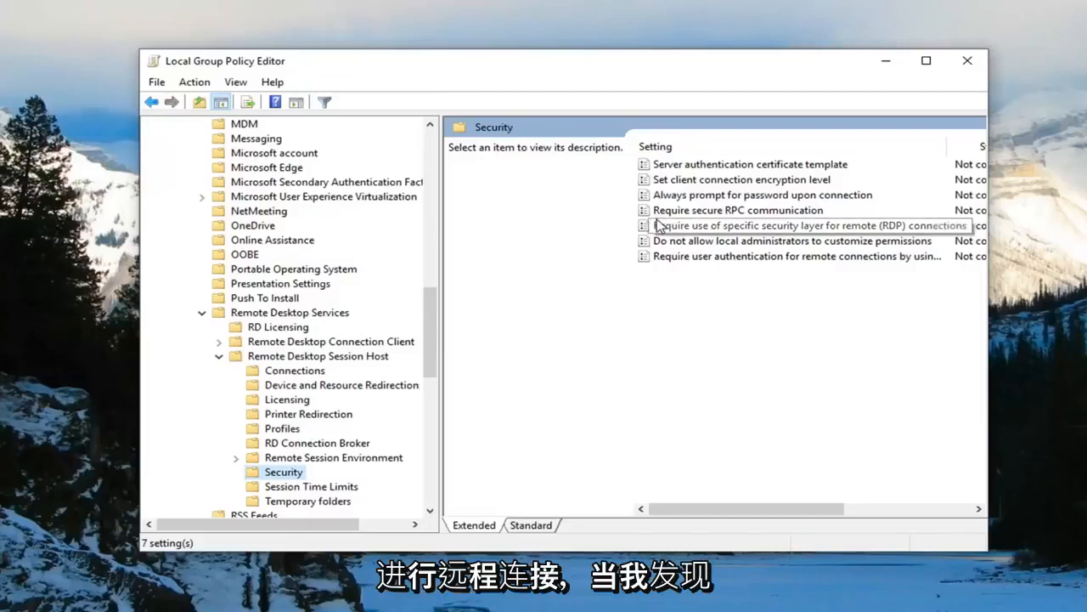
# Step: Enable the policy "Require use of specific security layer for remote (RDP) connections" with Security Layer set to RDP, and apply it
pyautogui.click(729, 226)
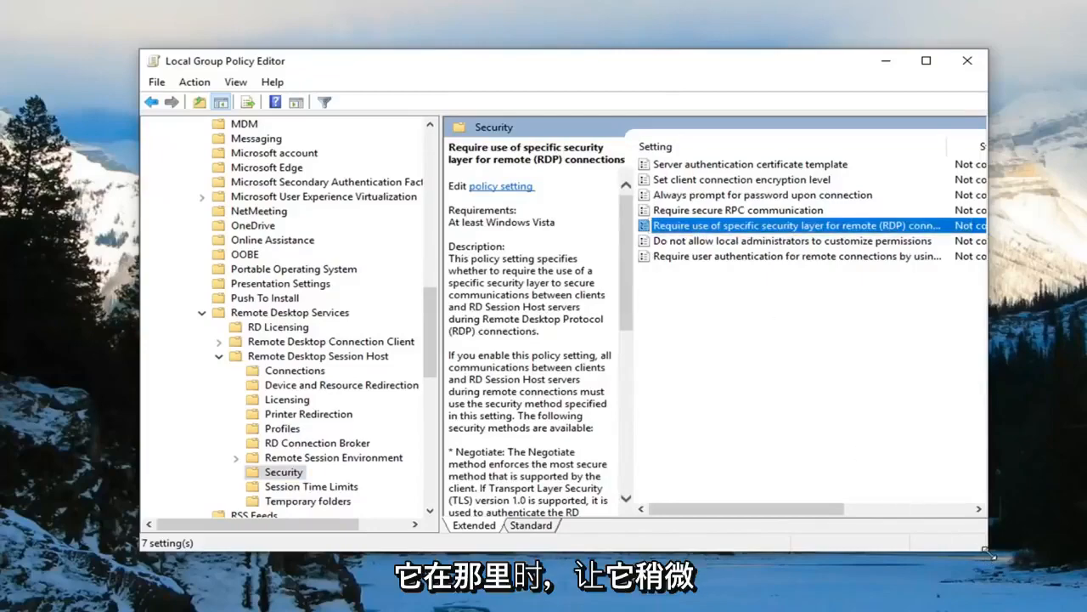
pyautogui.moveTo(988, 552); pyautogui.dragTo(1084, 595)
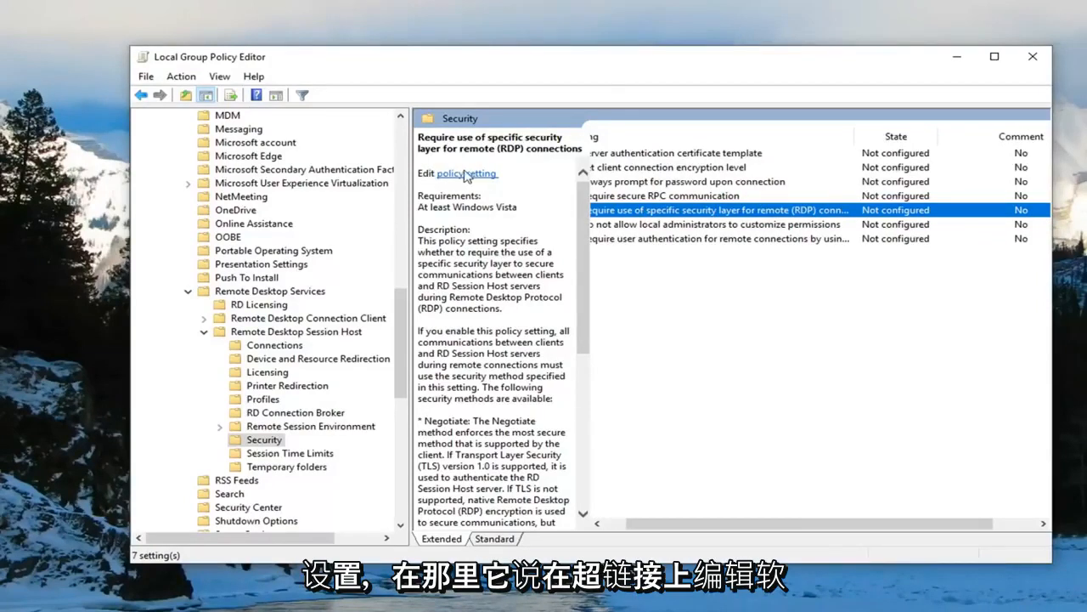
pyautogui.doubleClick(670, 212)
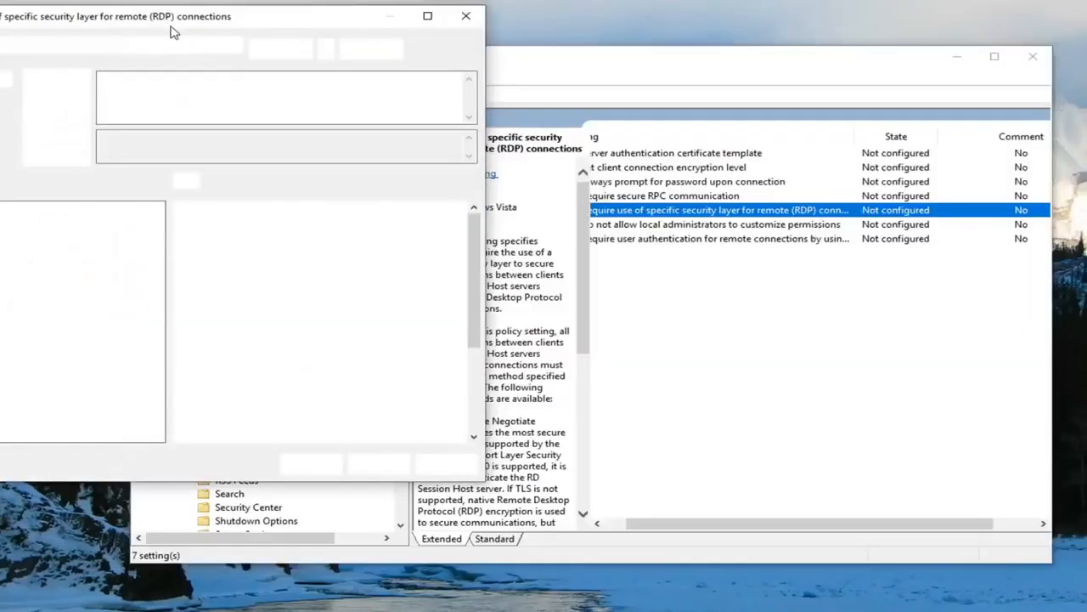
pyautogui.moveTo(181, 24); pyautogui.dragTo(508, 77)
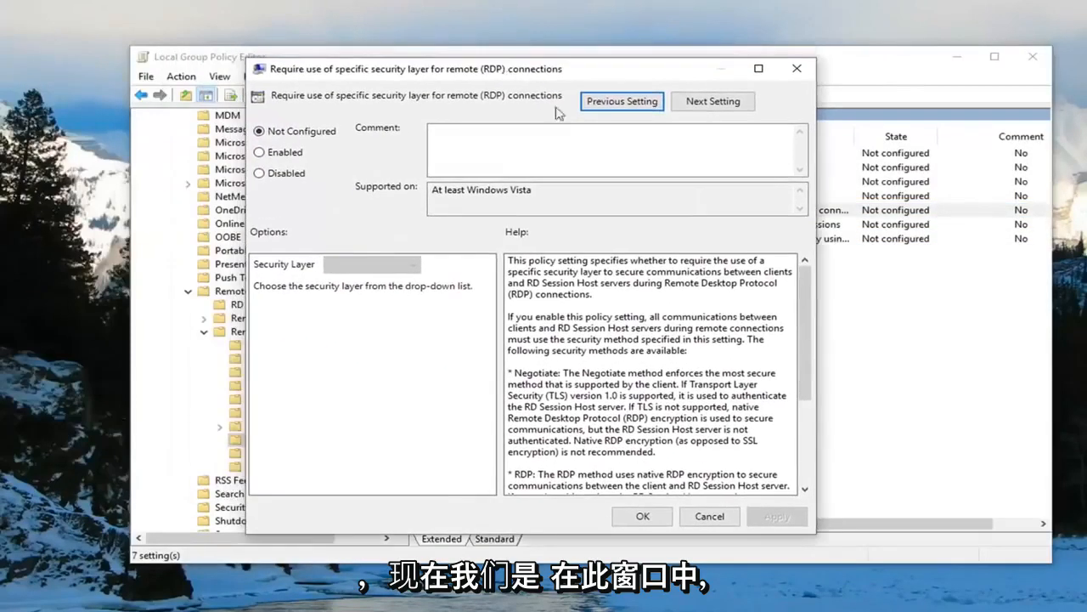
pyautogui.click(273, 154)
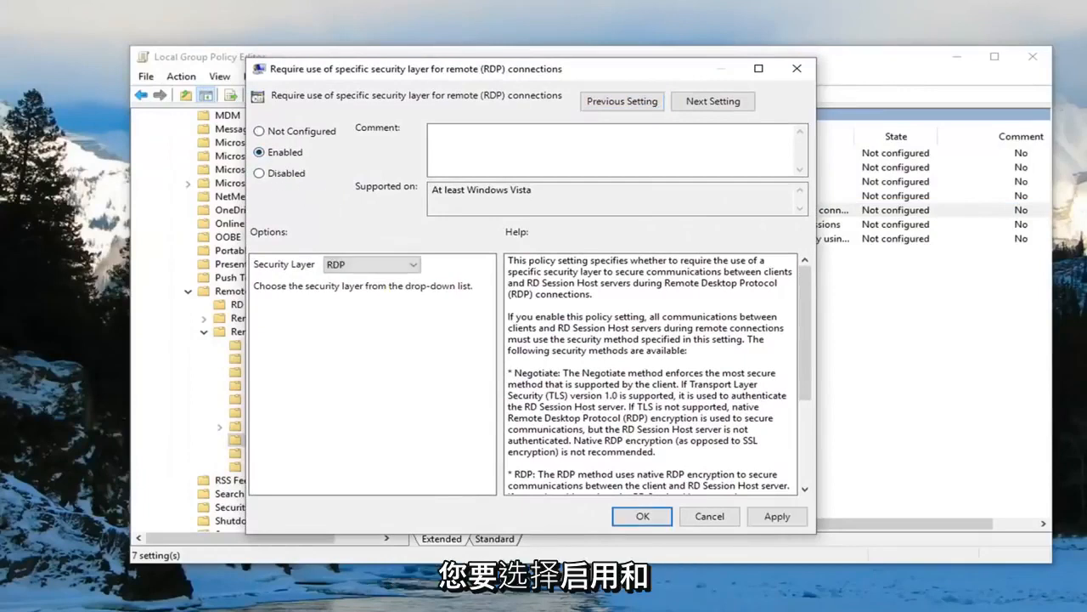
pyautogui.click(371, 265)
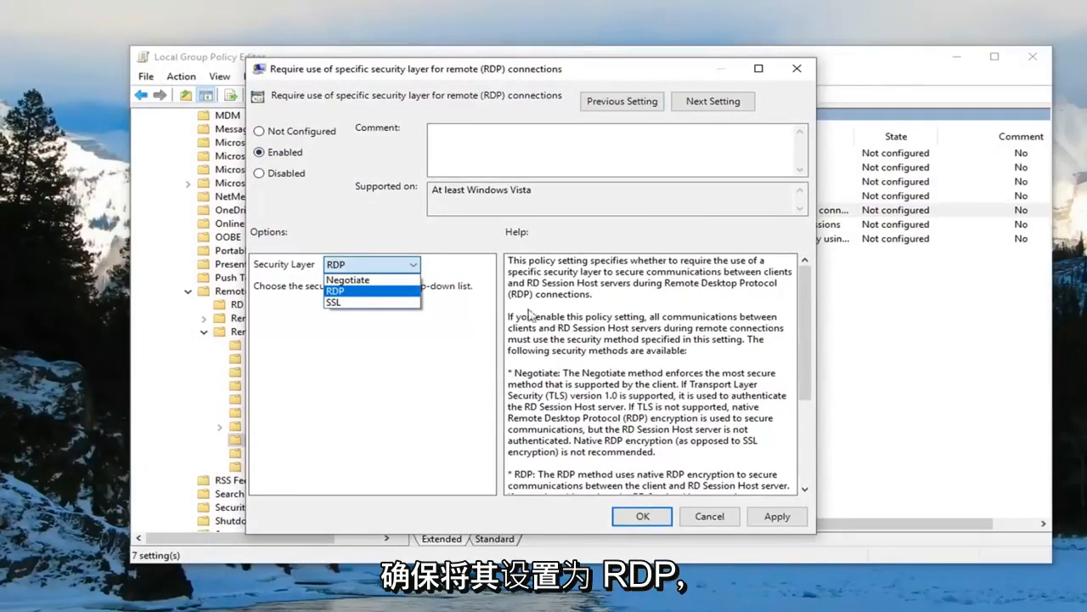
pyautogui.click(336, 291)
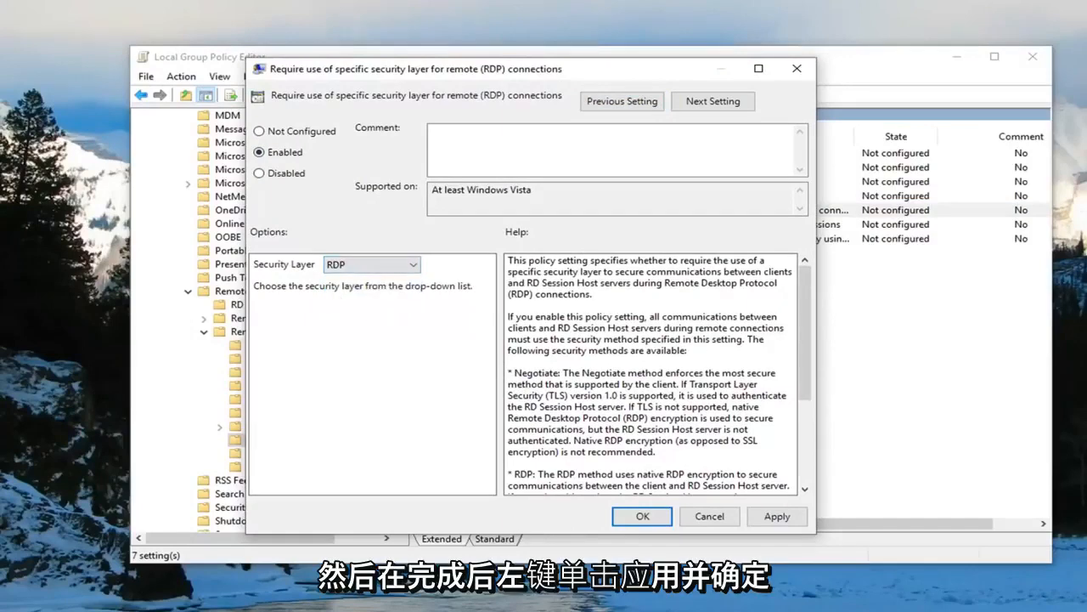
pyautogui.click(775, 515)
pyautogui.click(643, 516)
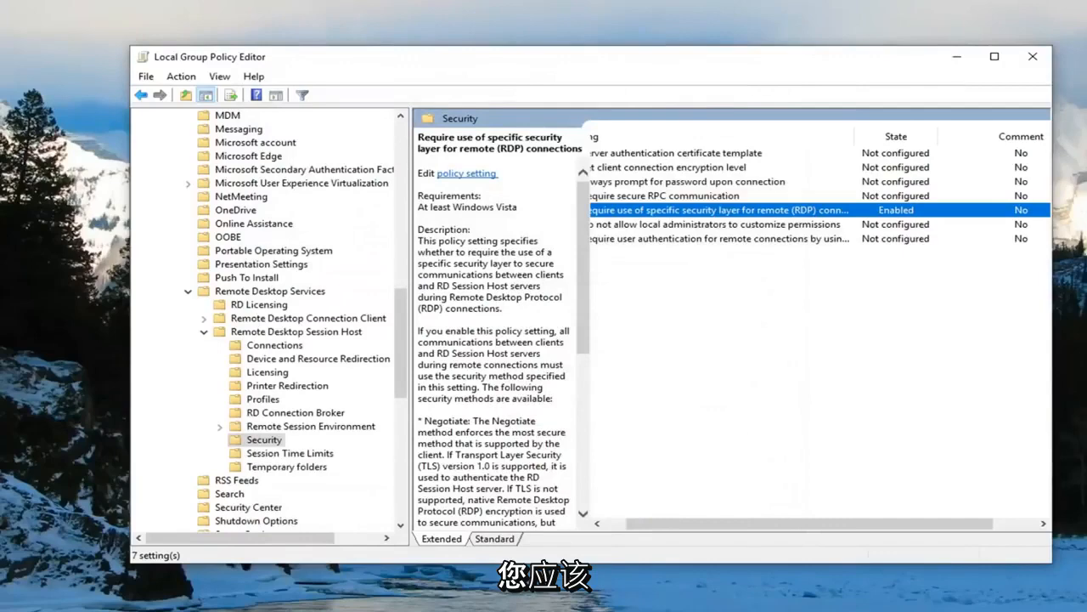
# Step: Close the Local Group Policy Editor and open the System page of Control Panel through a search for "system"
pyautogui.click(1033, 57)
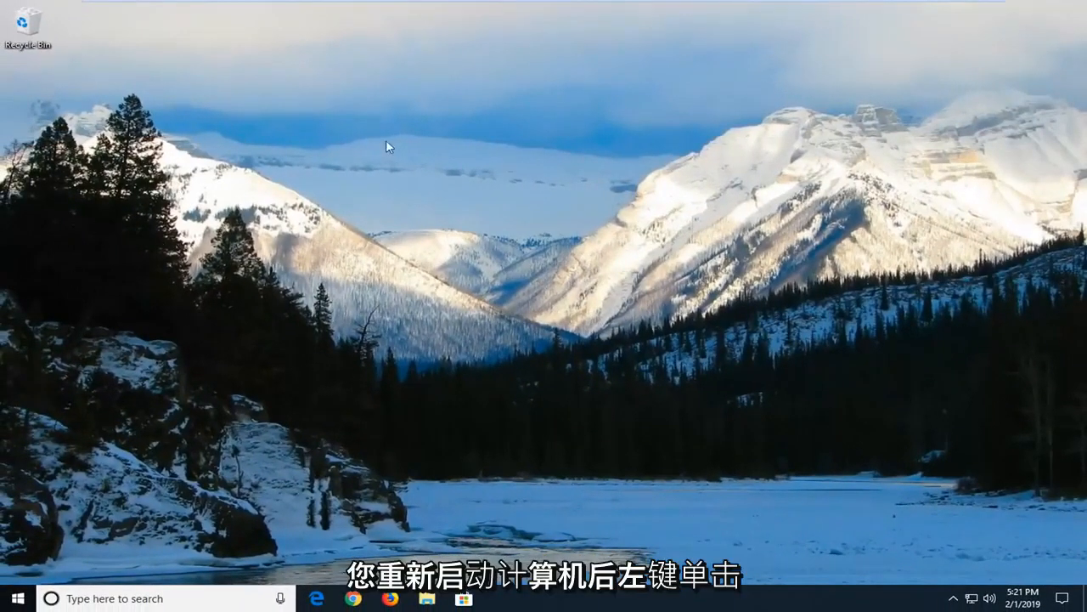
pyautogui.click(17, 598)
pyautogui.write('s')
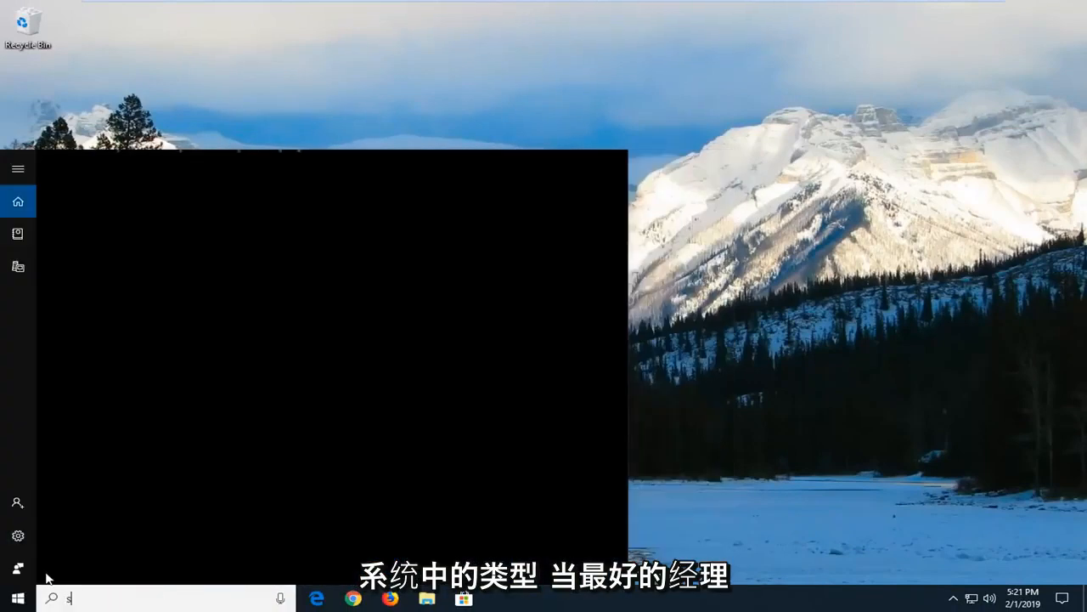
pyautogui.write('ystem')
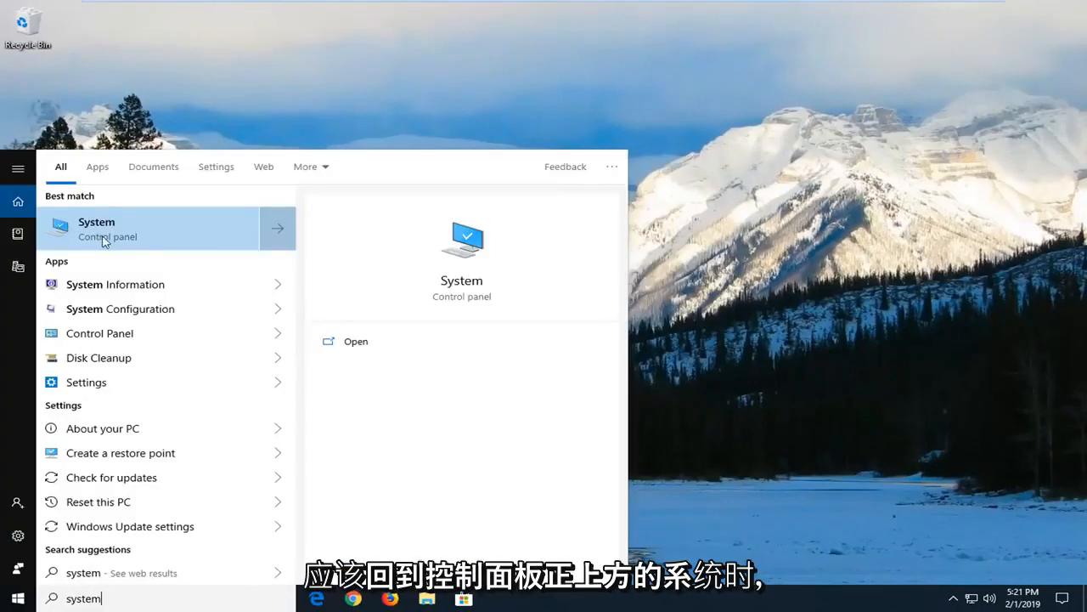
pyautogui.click(154, 238)
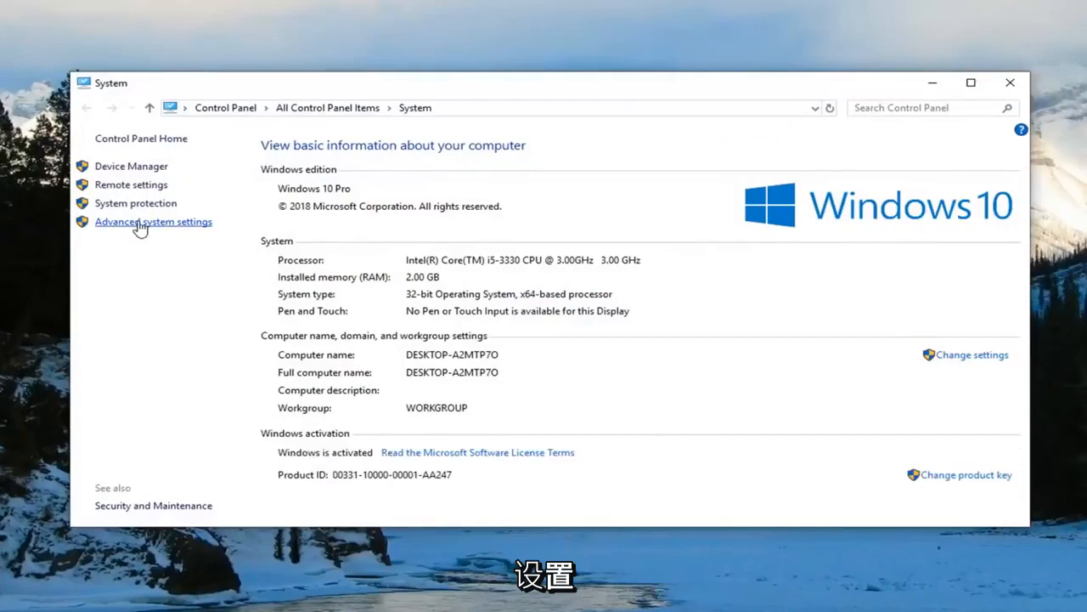
# Step: In the Remote settings of System Properties, allow remote connections to this computer without requiring Network Level Authentication, and apply the change
pyautogui.click(140, 222)
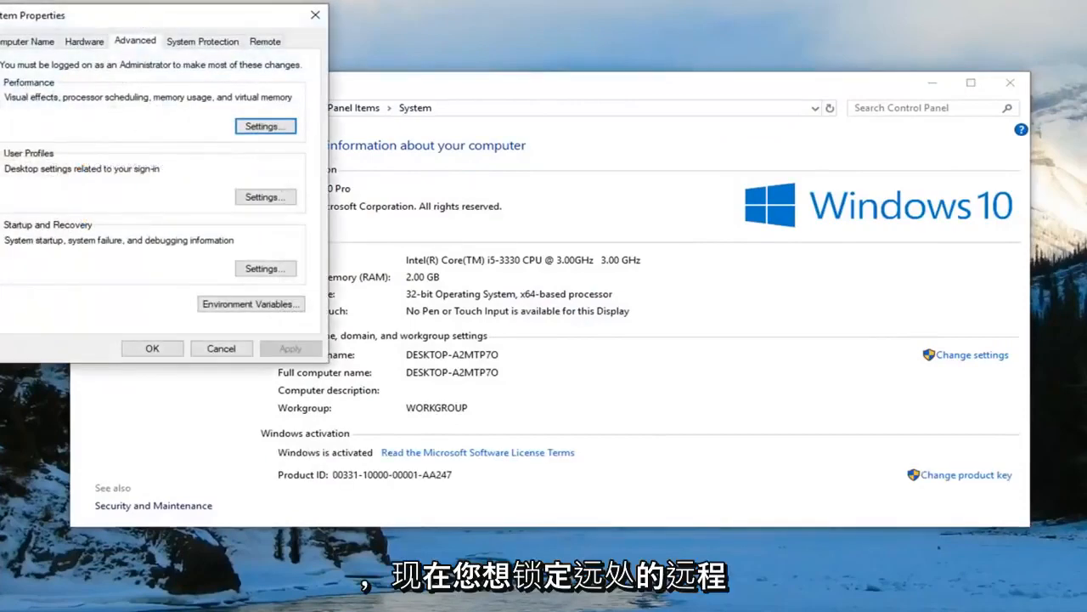
pyautogui.moveTo(137, 18); pyautogui.dragTo(512, 109)
pyautogui.click(641, 133)
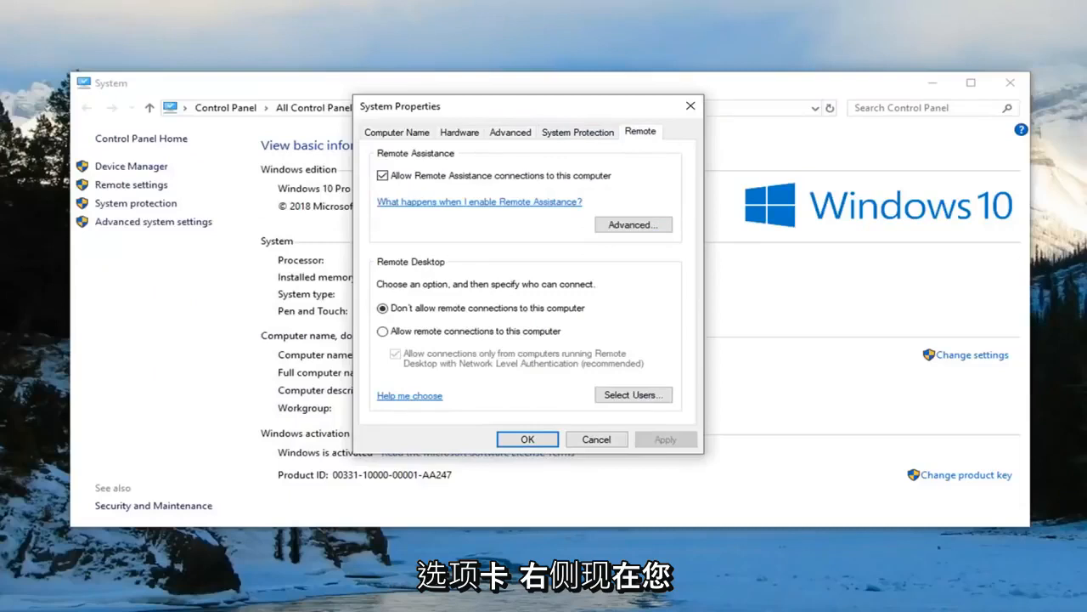
pyautogui.click(383, 332)
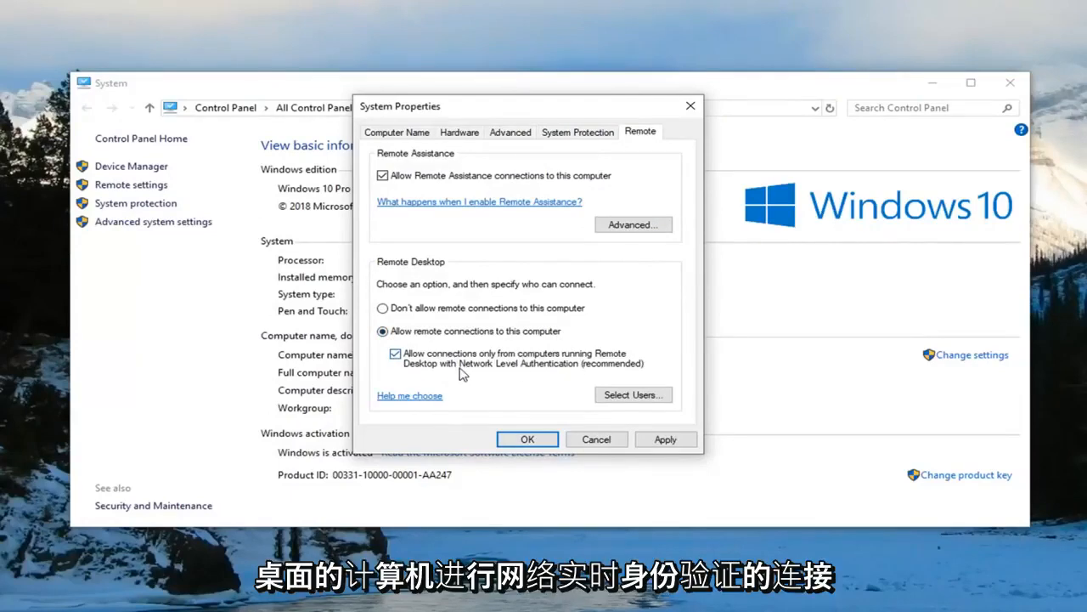
pyautogui.click(395, 354)
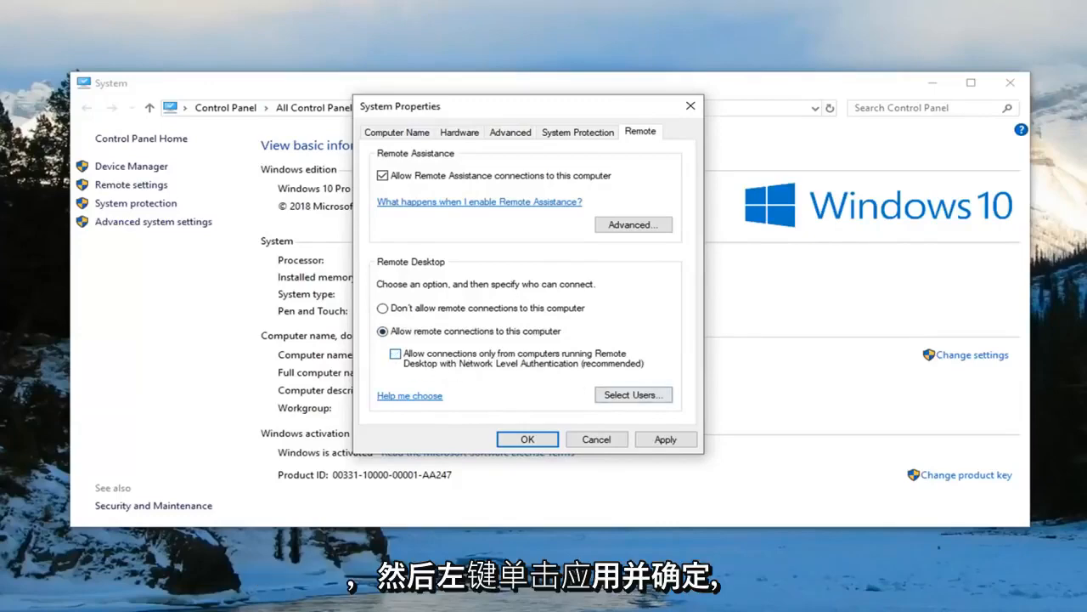
pyautogui.click(660, 439)
pyautogui.click(530, 441)
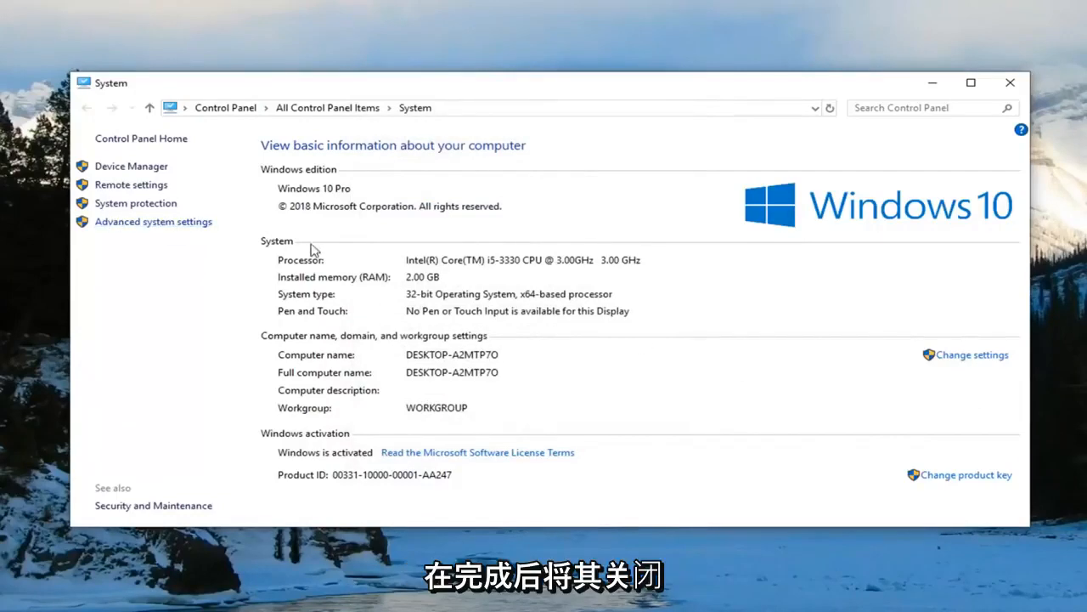
# Step: Reopen the Remote settings in System Properties, restrict connections to computers using Network Level Authentication, apply the change, and close the System window
pyautogui.click(143, 222)
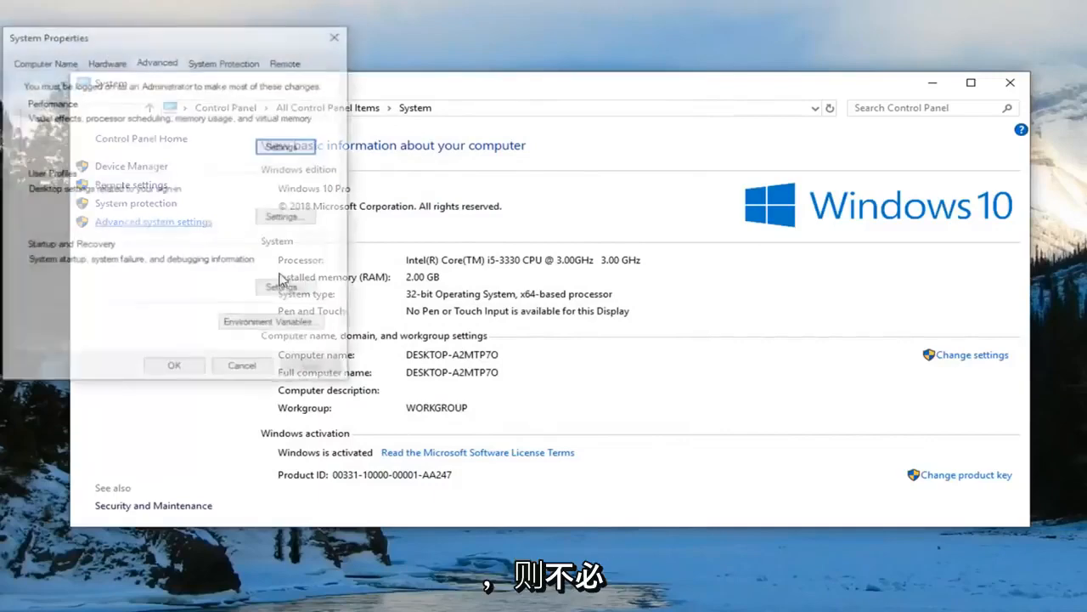
pyautogui.moveTo(191, 40); pyautogui.dragTo(579, 127)
pyautogui.click(676, 147)
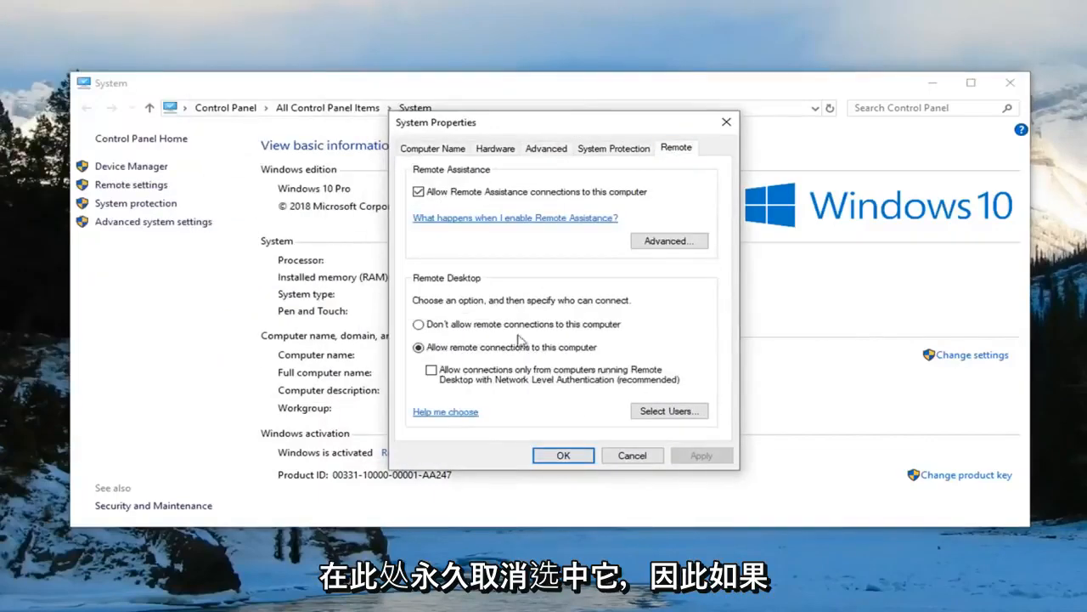
pyautogui.click(431, 371)
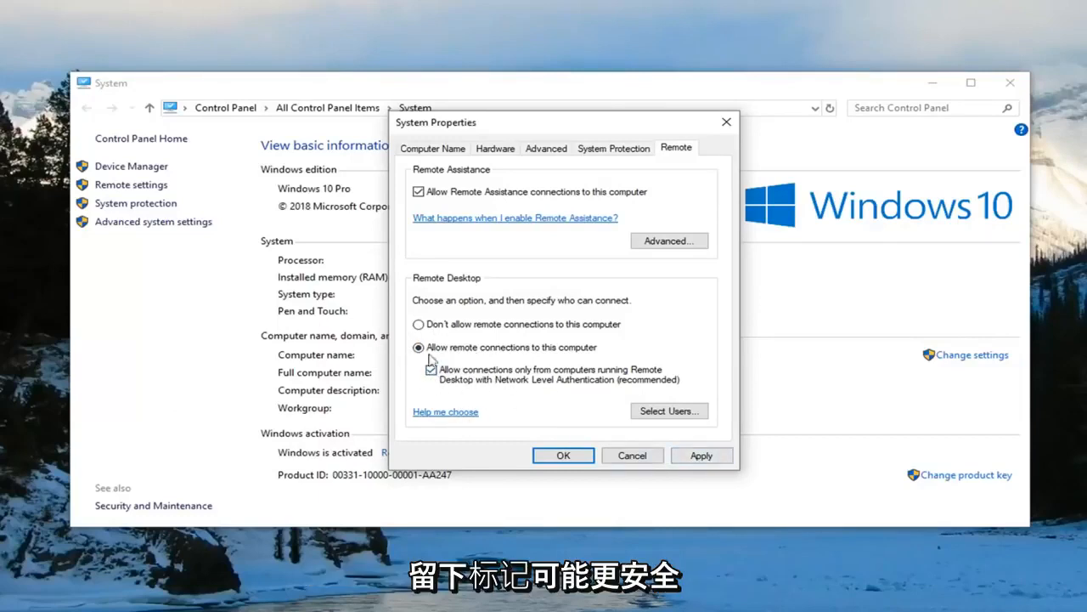
pyautogui.click(691, 458)
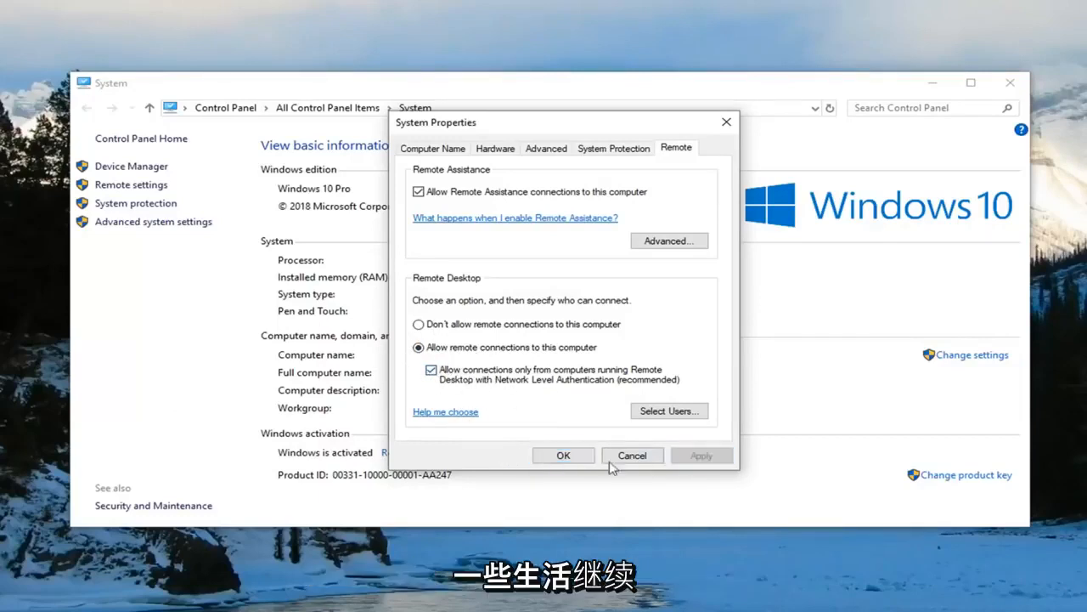
pyautogui.click(632, 456)
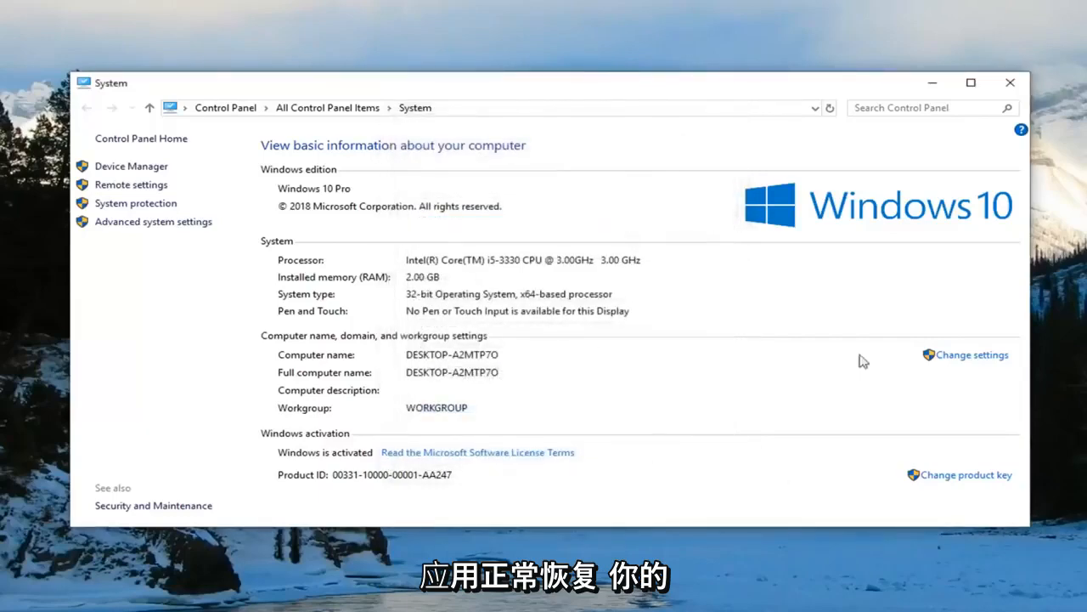
pyautogui.click(1009, 81)
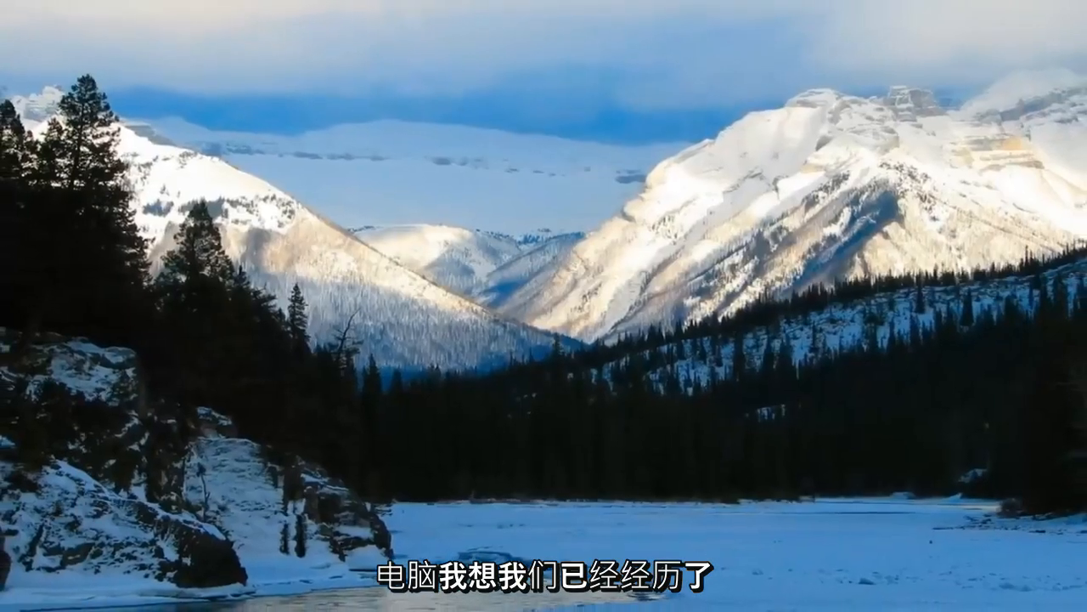